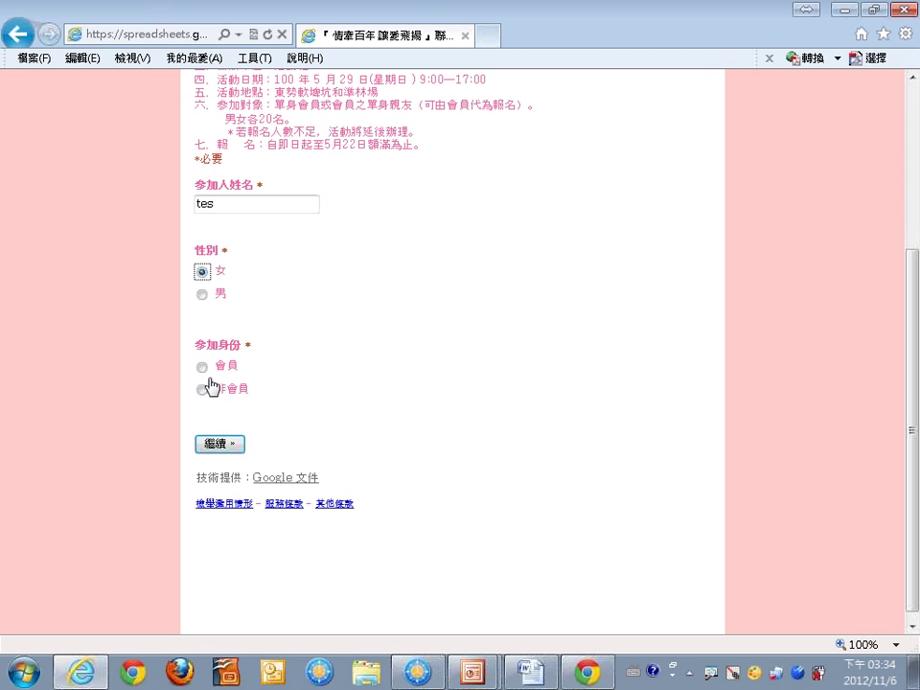
Choose 會員 as the participant type in the registration form, continue to its follow-up page, and return to the first page
click(205, 369)
click(220, 443)
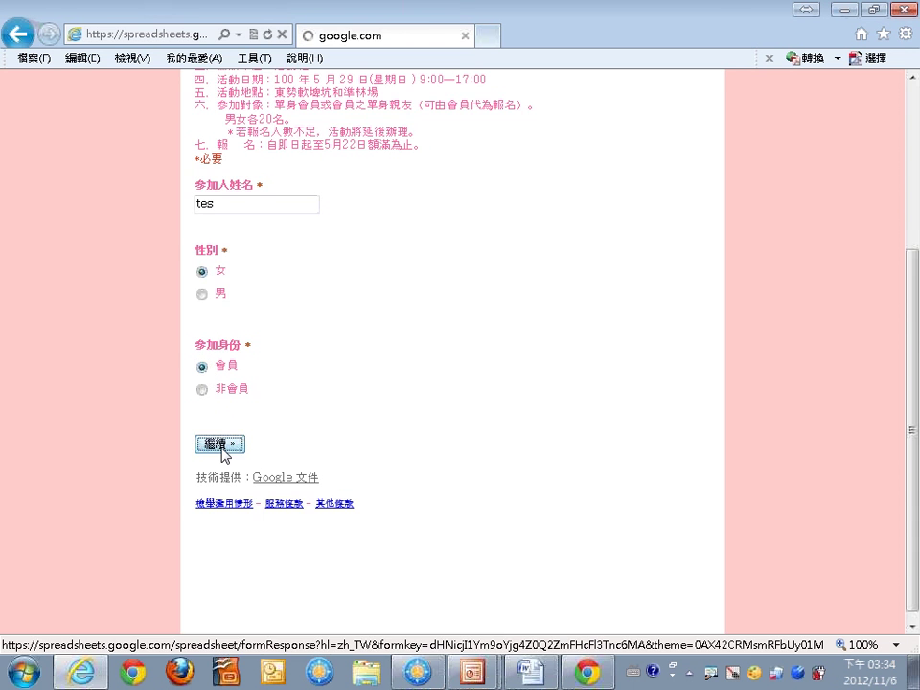
click(234, 427)
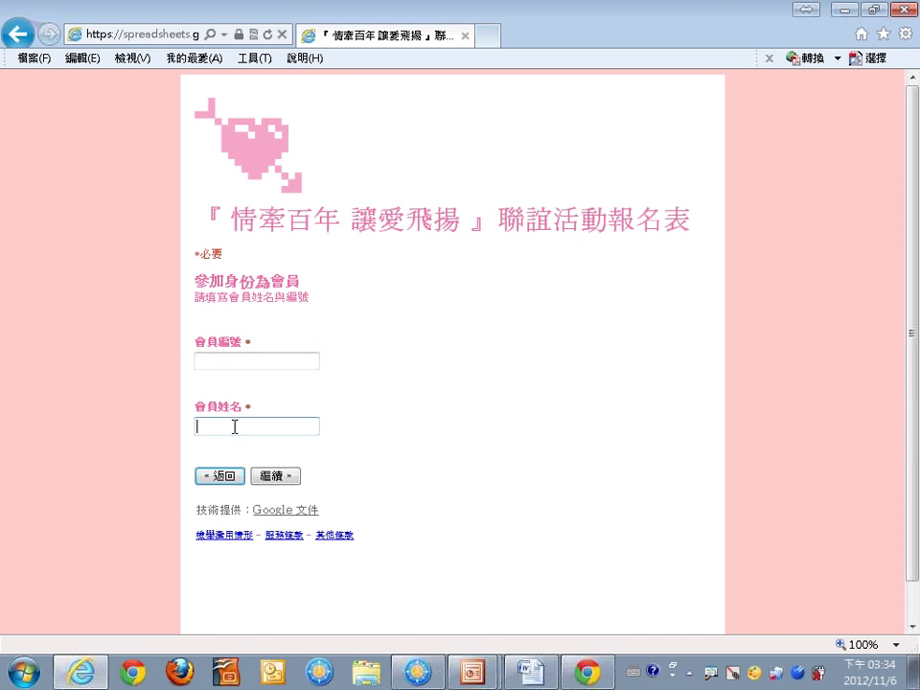
click(220, 476)
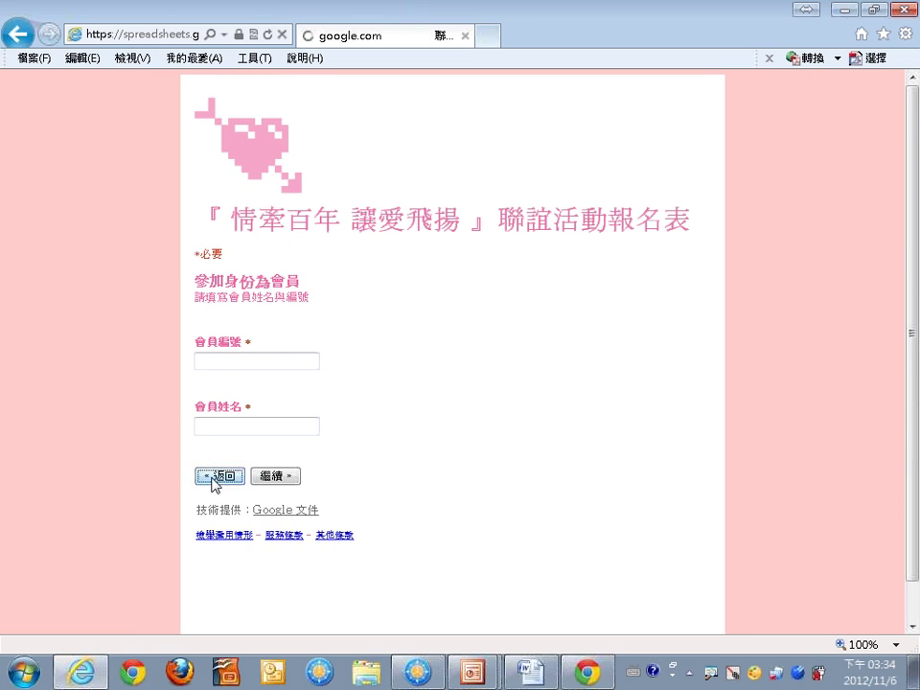
Switch the participant type to 非會員 and continue to the follow-up page for non-members
scroll(229, 517, down, 1)
click(202, 559)
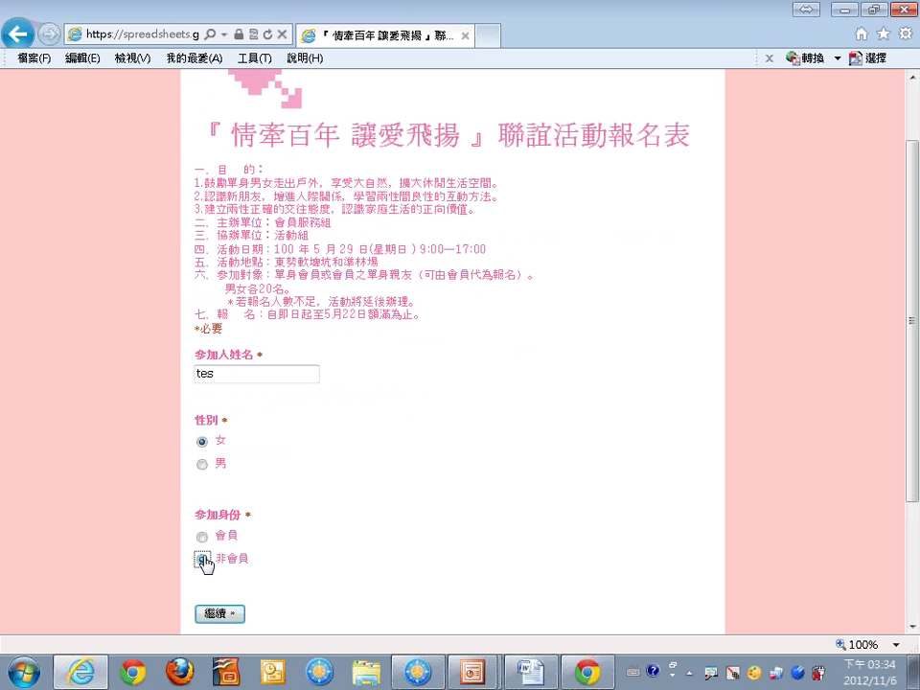
click(219, 616)
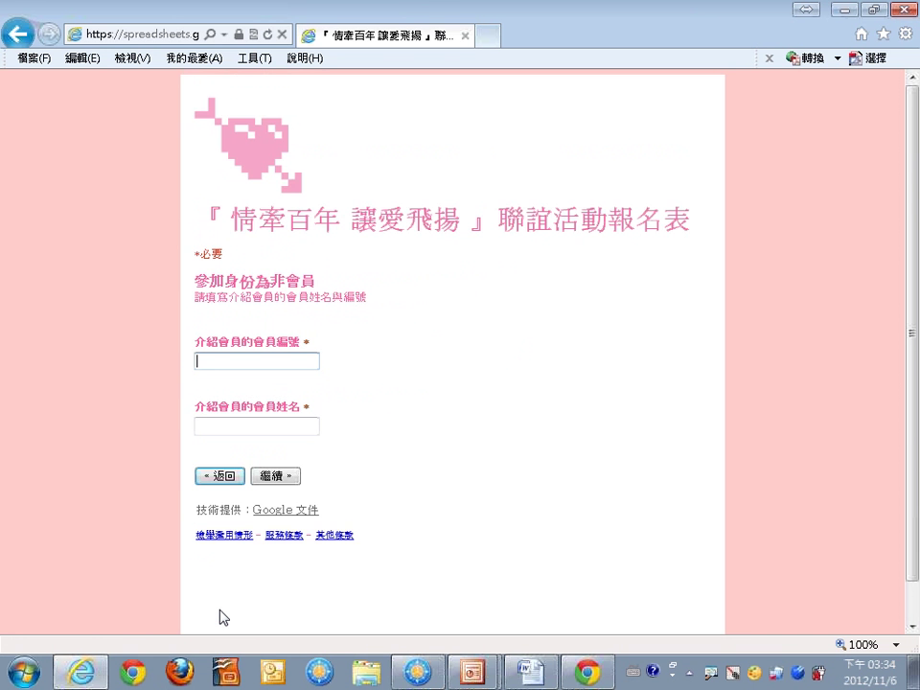
click(259, 434)
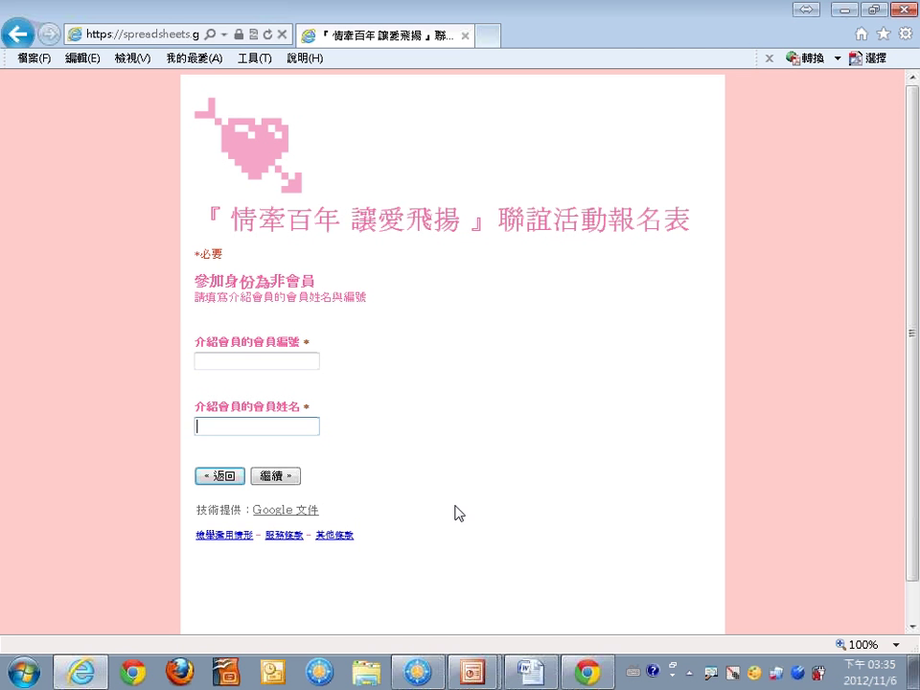
Switch to Chrome and bring up the form editor for 消費者對於汽水之問卷調查表, looking through its questions
click(596, 675)
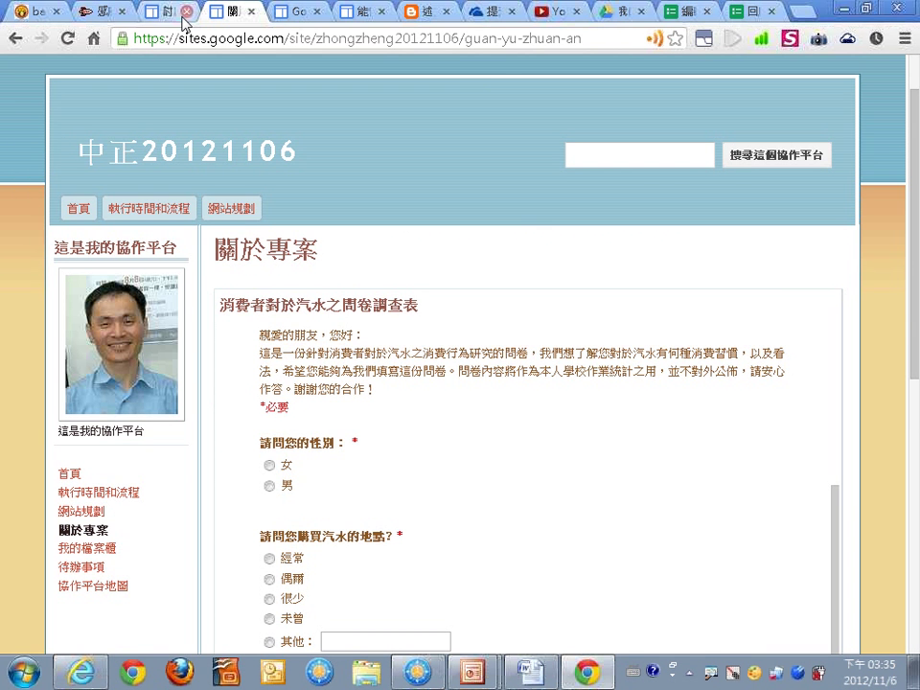
click(682, 11)
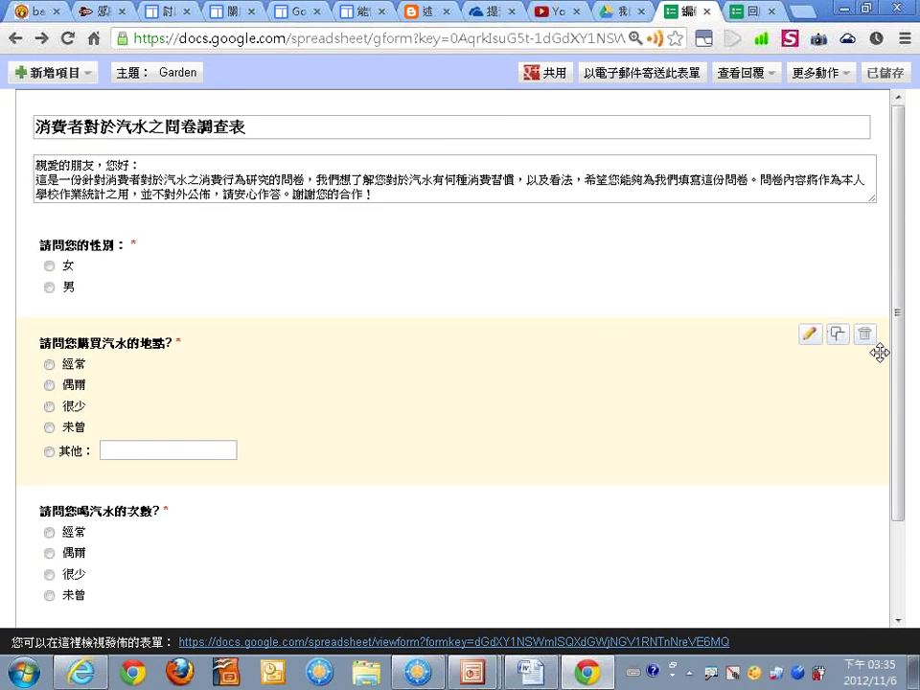
drag(897, 304, 898, 403)
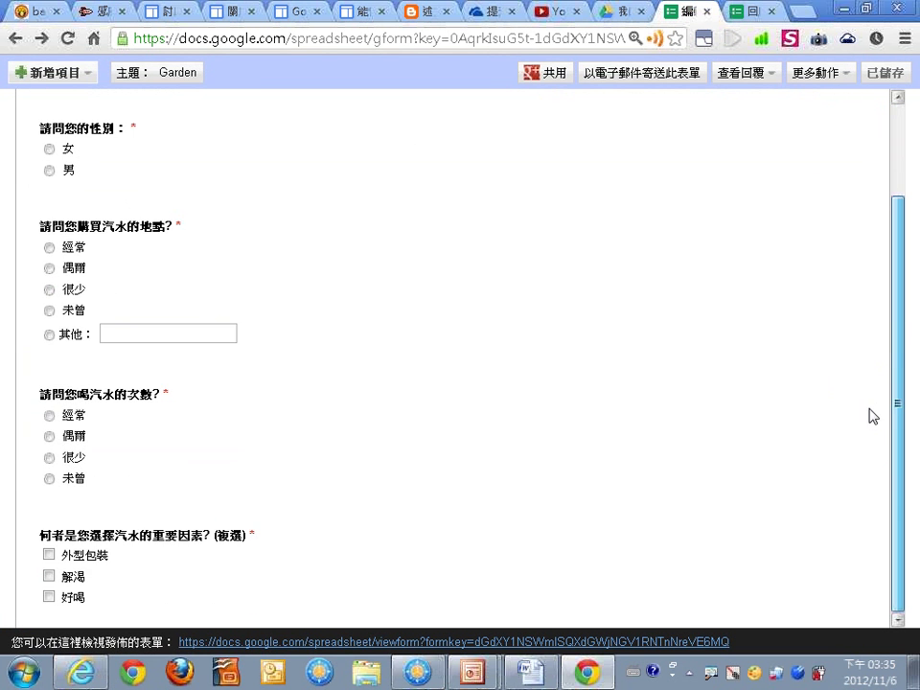
scroll(871, 403, up, 3)
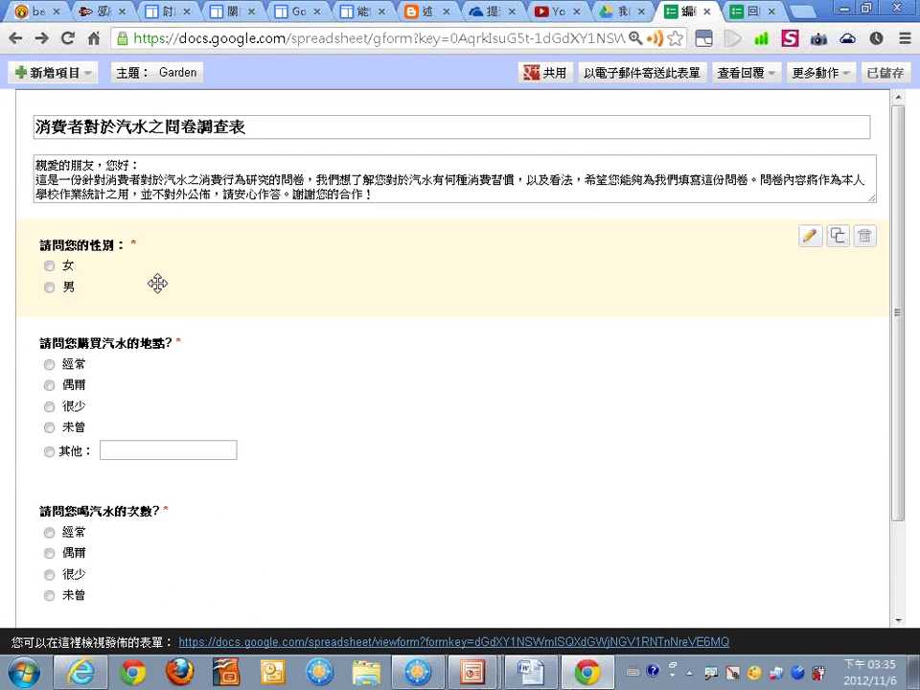
Add a page break at the end of the questionnaire with the page title 男生填的
click(67, 87)
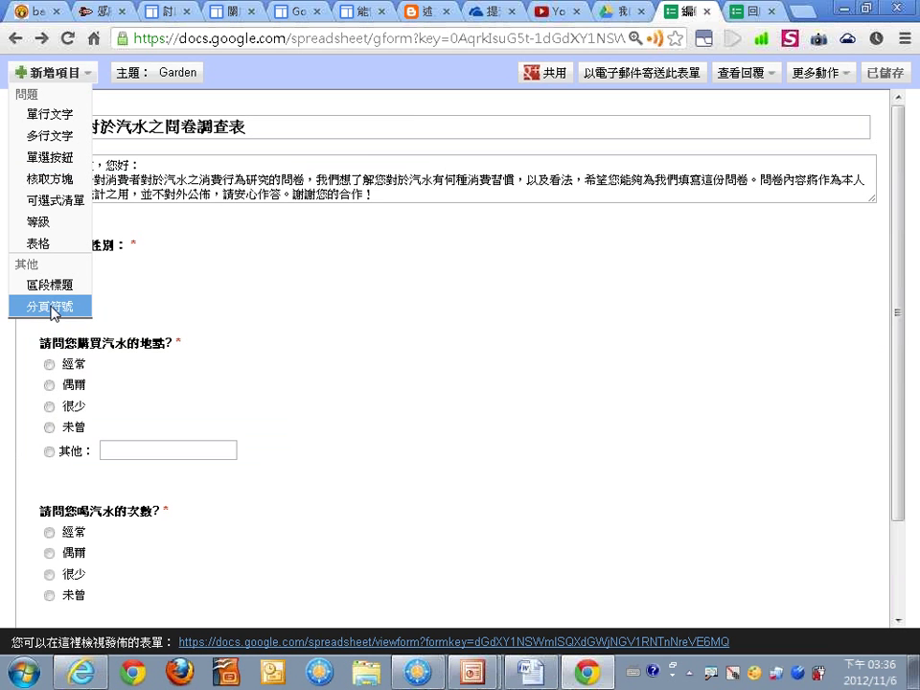
click(51, 307)
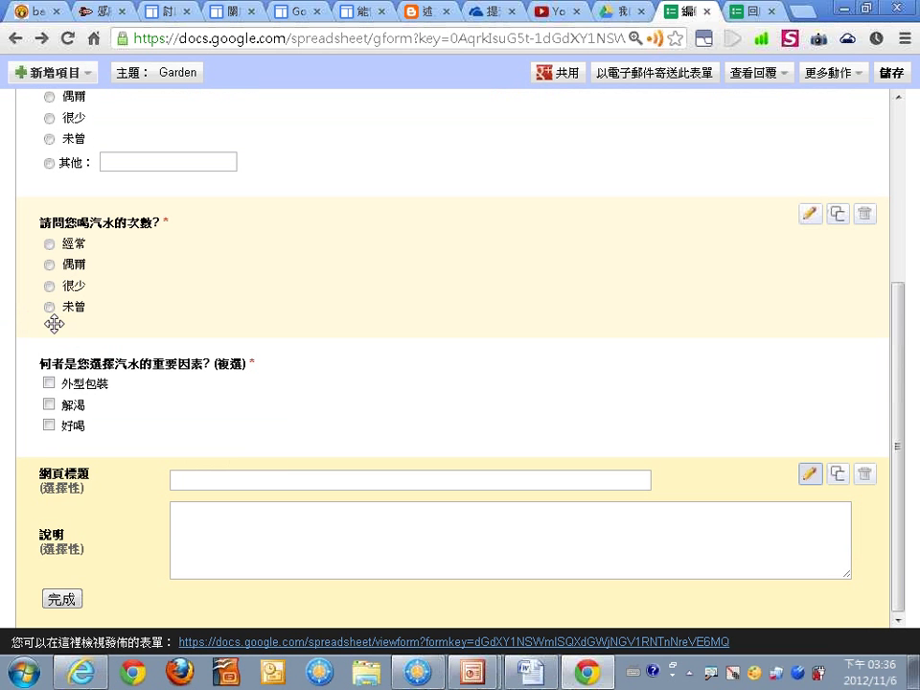
click(206, 481)
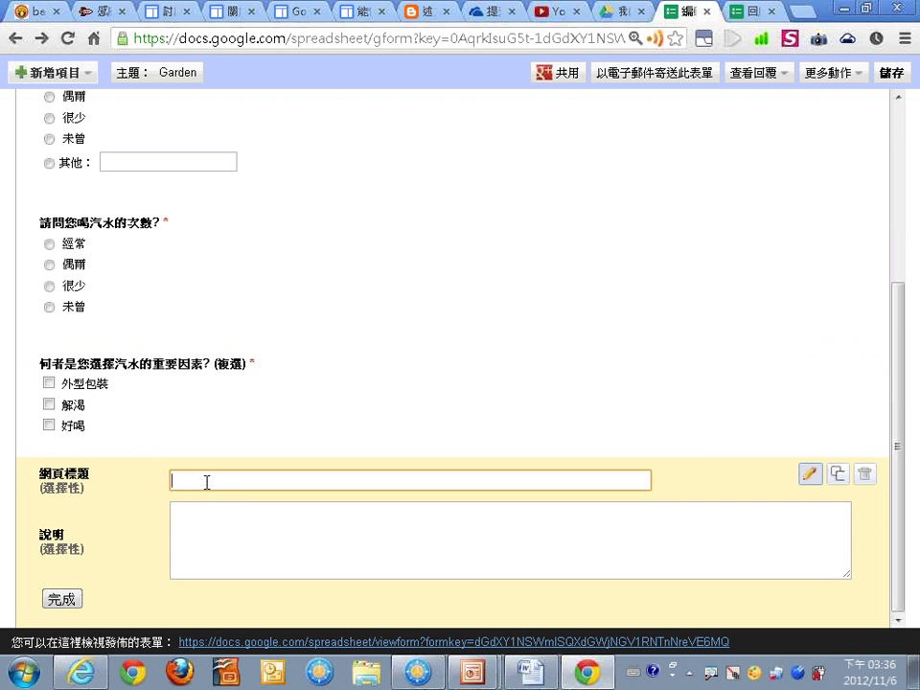
key(ctrl+space)
text(男)
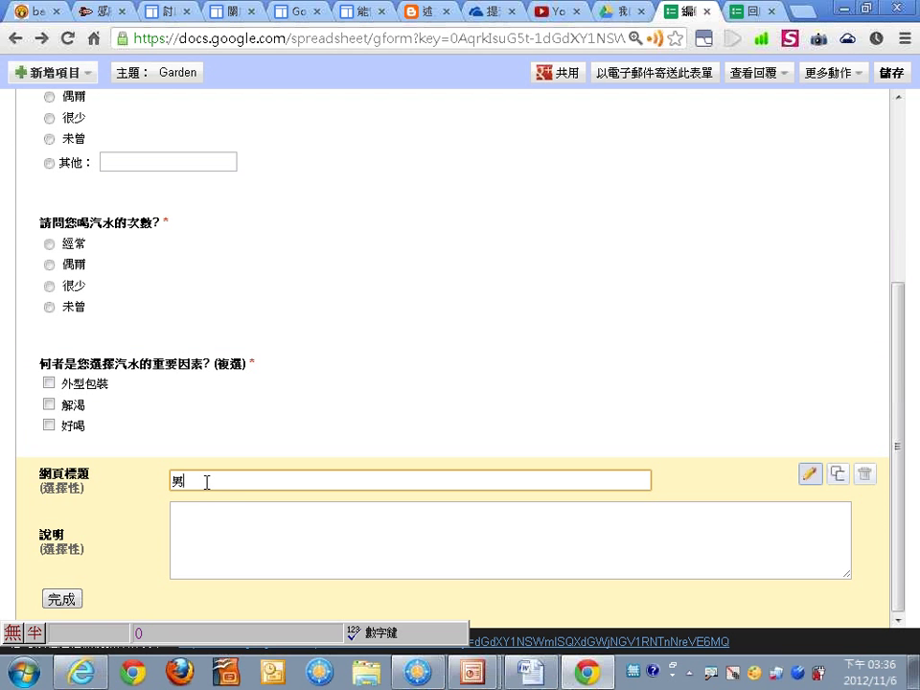
text(ㄙㄜˇ)
key(Return)
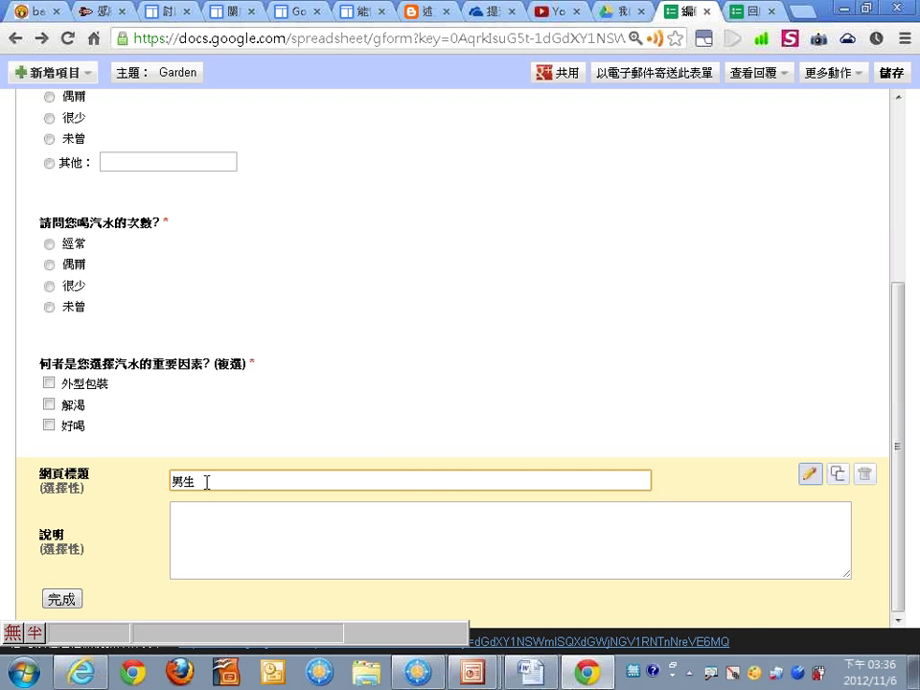
text(ㄊㄧㄢˊㄉㄚˊ)
key(Return)
click(61, 601)
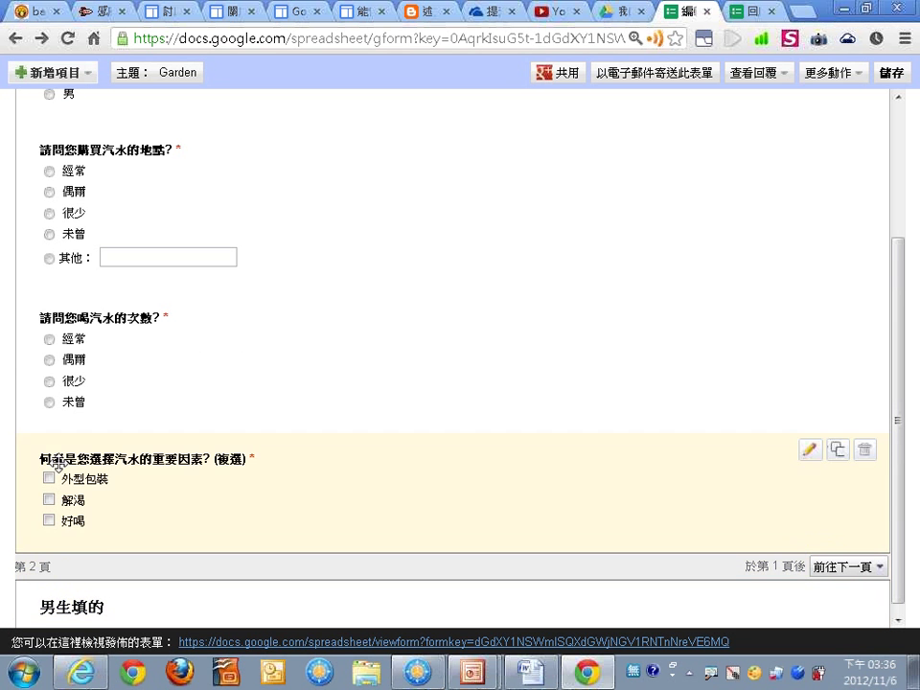
Add another page break after the 男生填的 page with the page title 女生填的
click(80, 80)
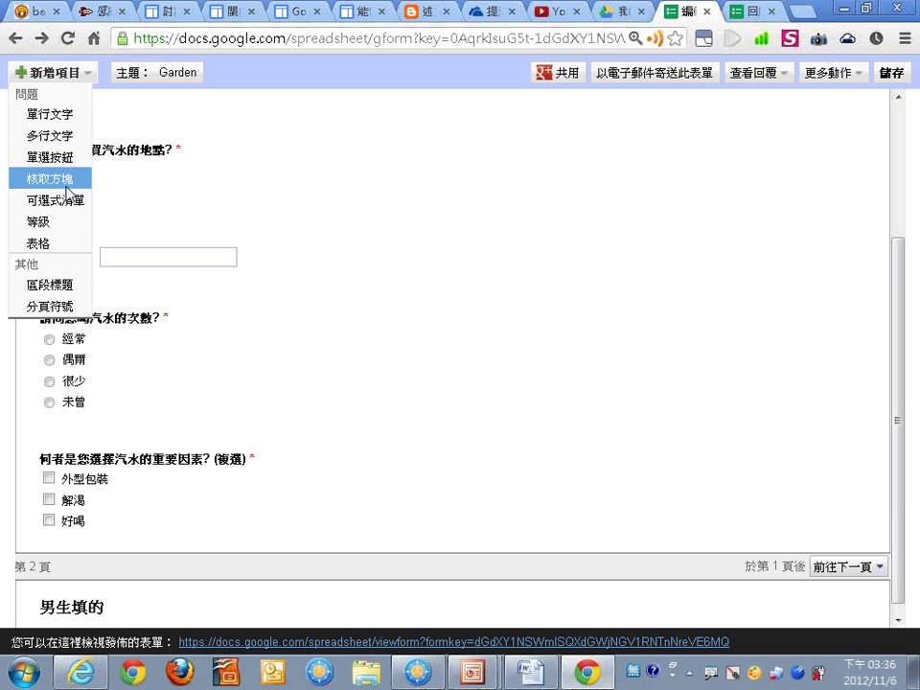
click(54, 306)
click(231, 483)
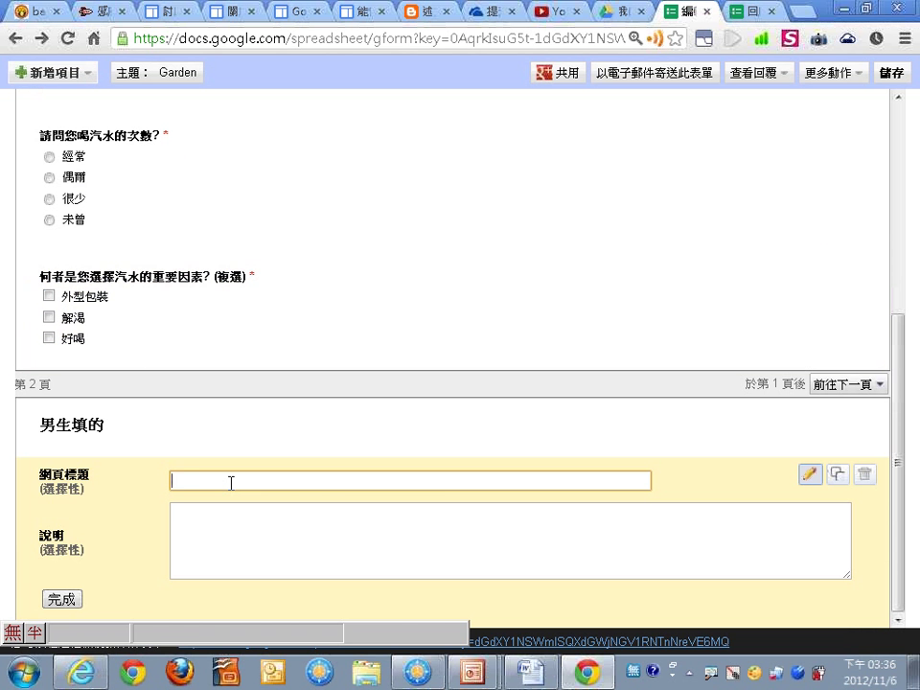
text(女生ㄚ)
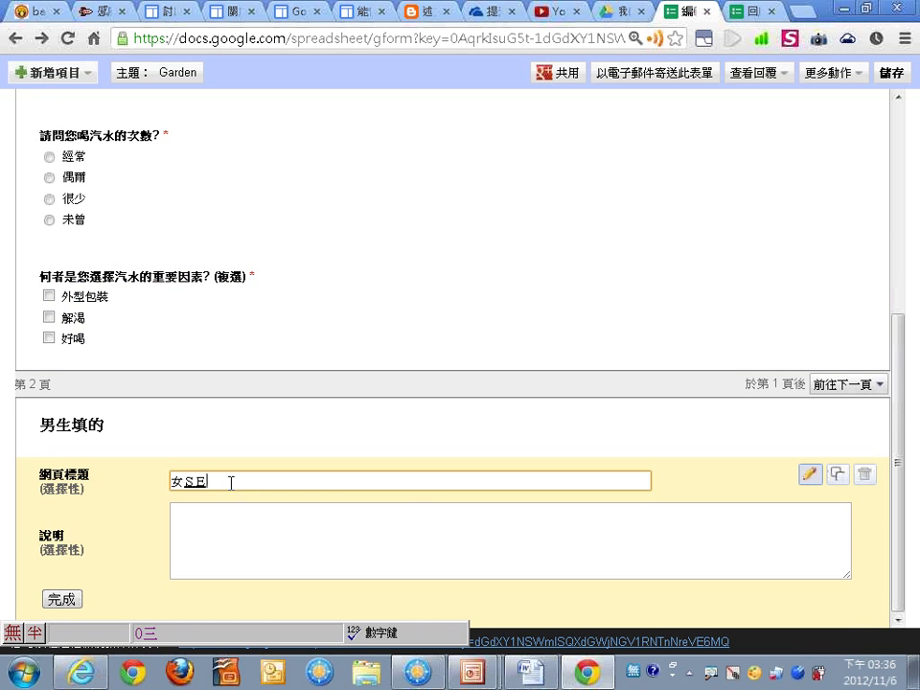
text(填的)
key(Return)
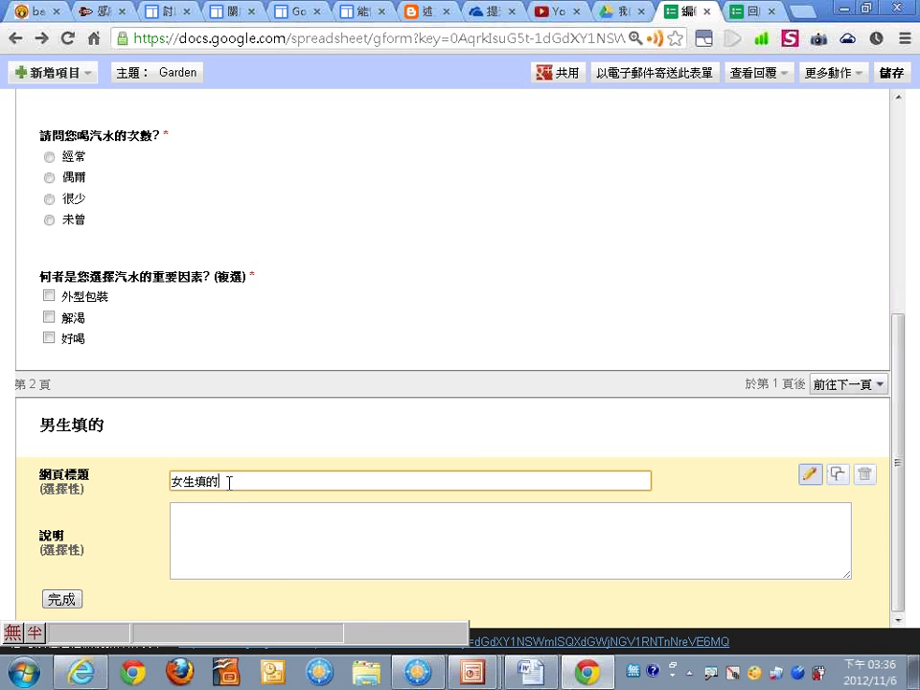
click(70, 593)
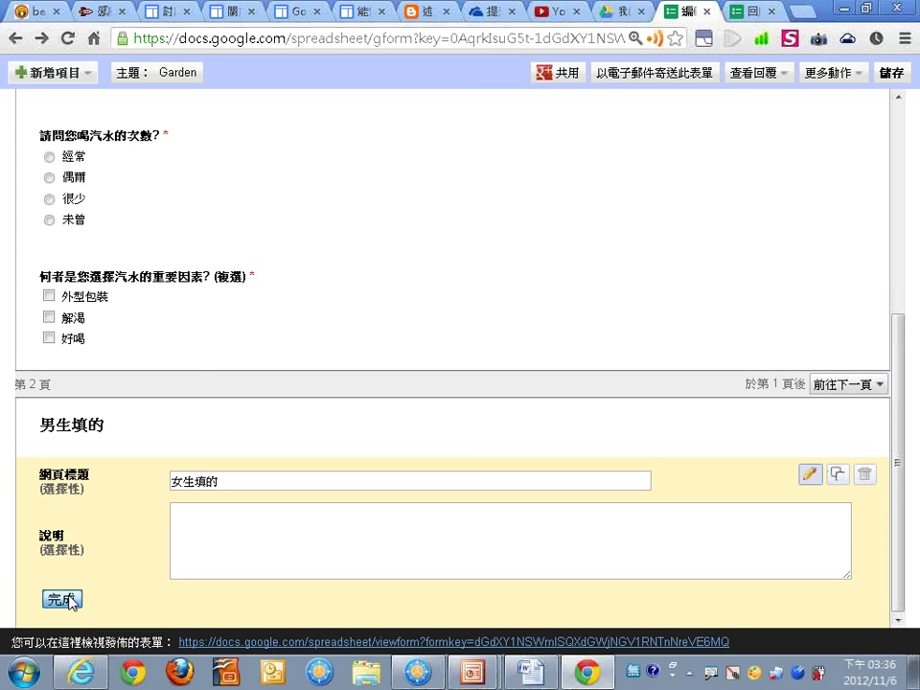
Open the gender question 請問您的性別 for editing and enable 依答案移到對應頁面
scroll(441, 576, up, 4)
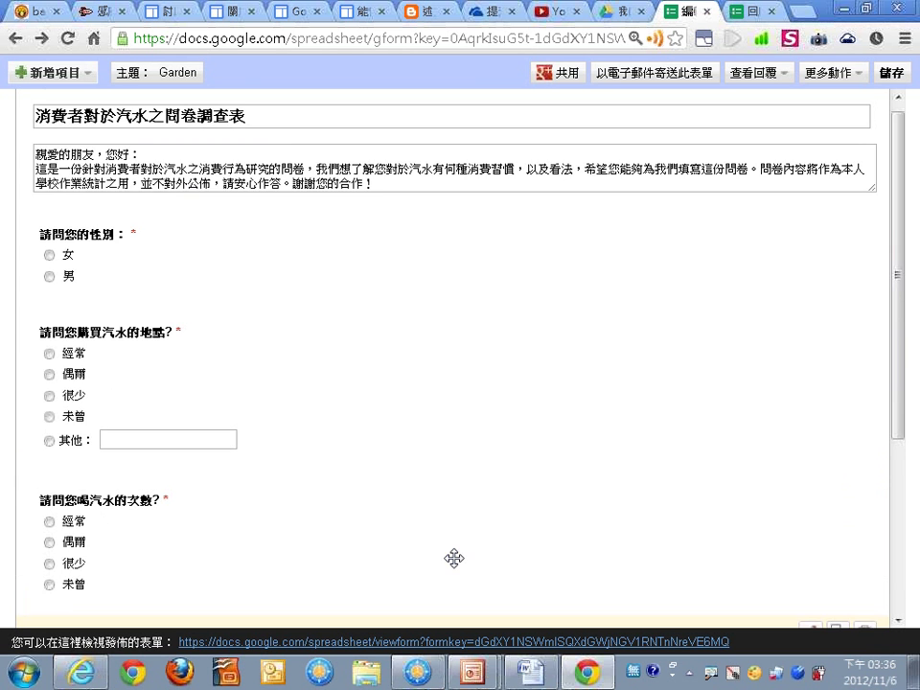
scroll(453, 558, up, 1)
mouse_move(177, 279)
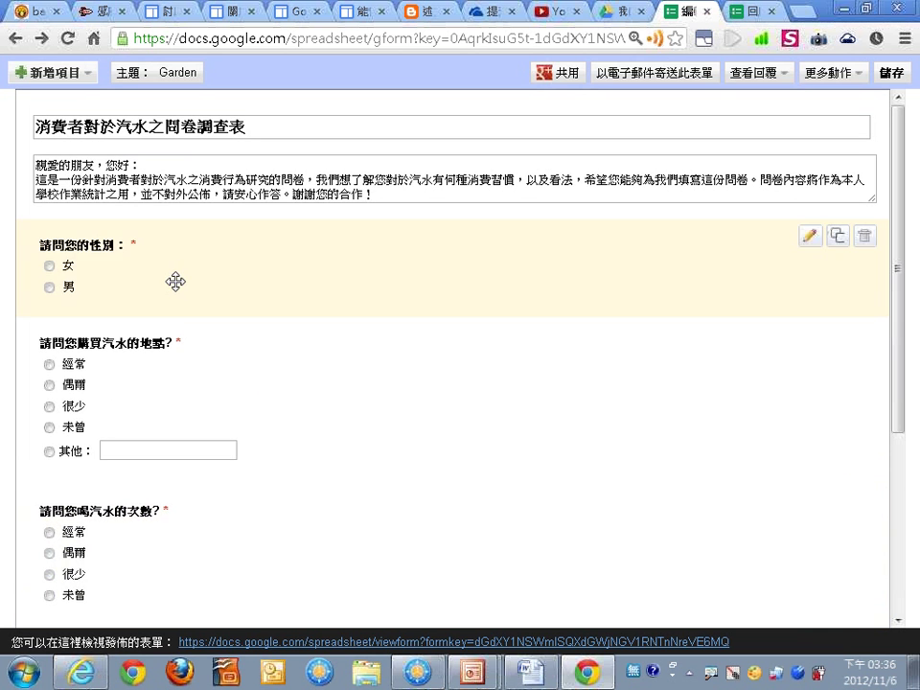
click(809, 236)
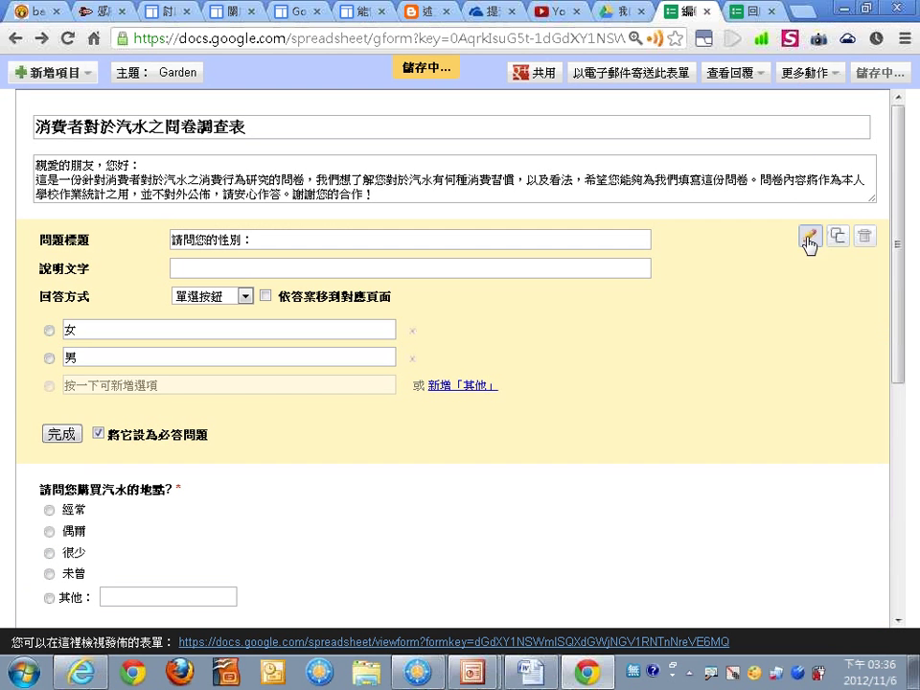
click(89, 334)
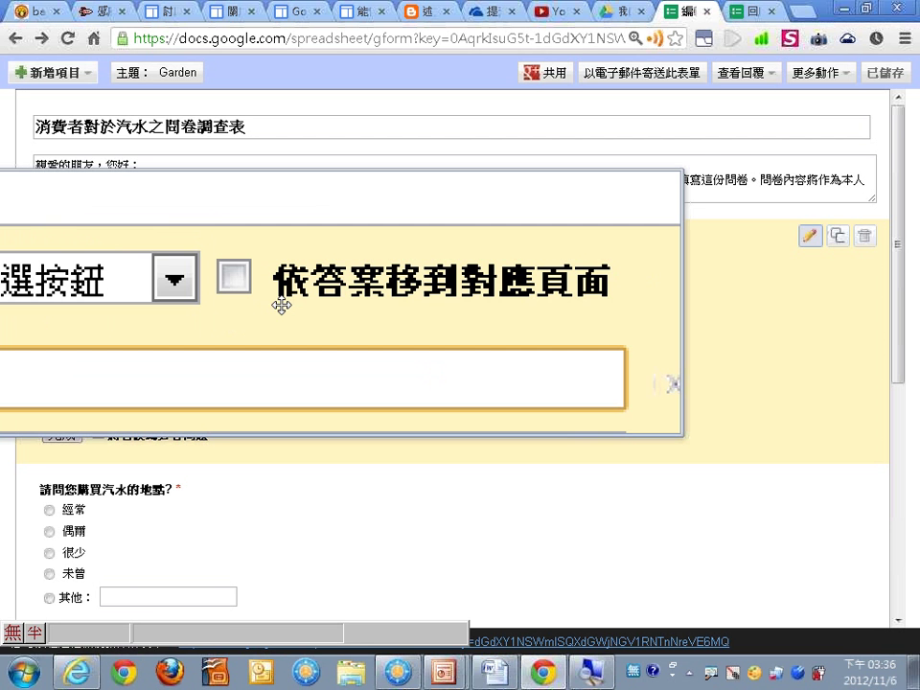
click(266, 297)
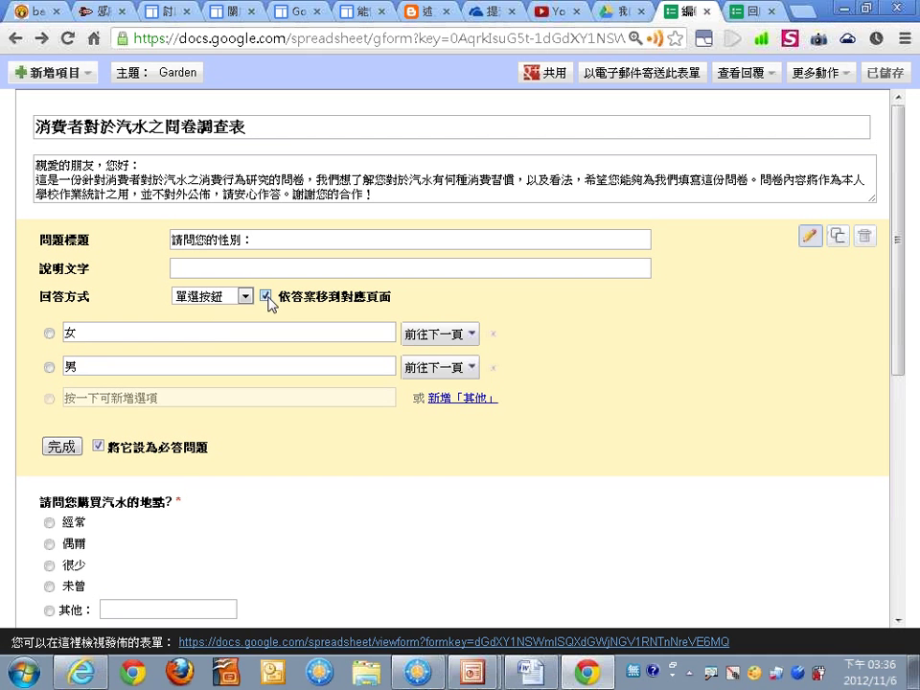
Route the answer 女 to page 3 (女生填的) and 男 to page 2 (男生填的), and finish editing the question
click(458, 334)
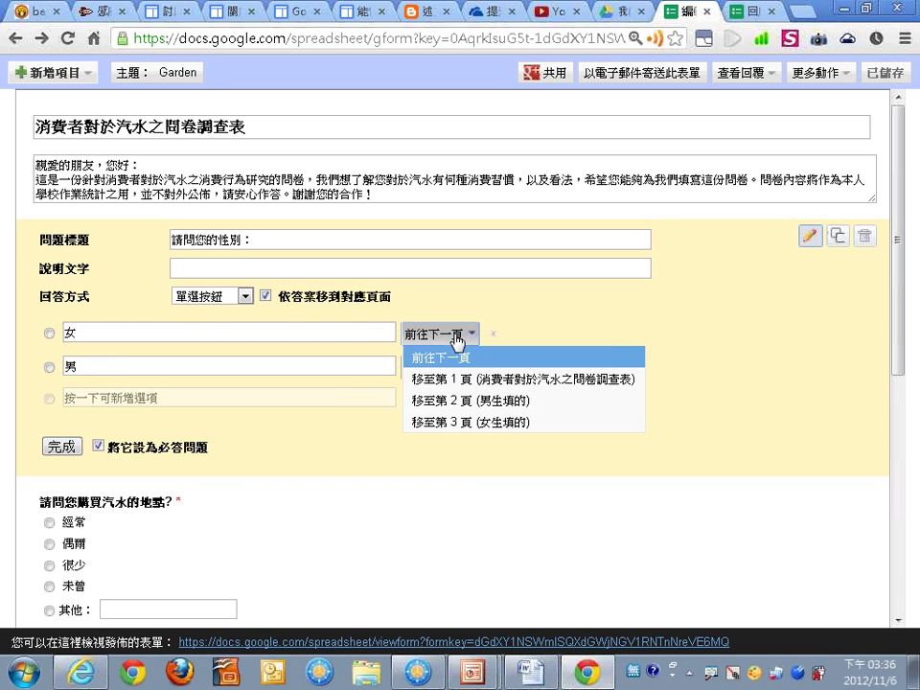
click(480, 431)
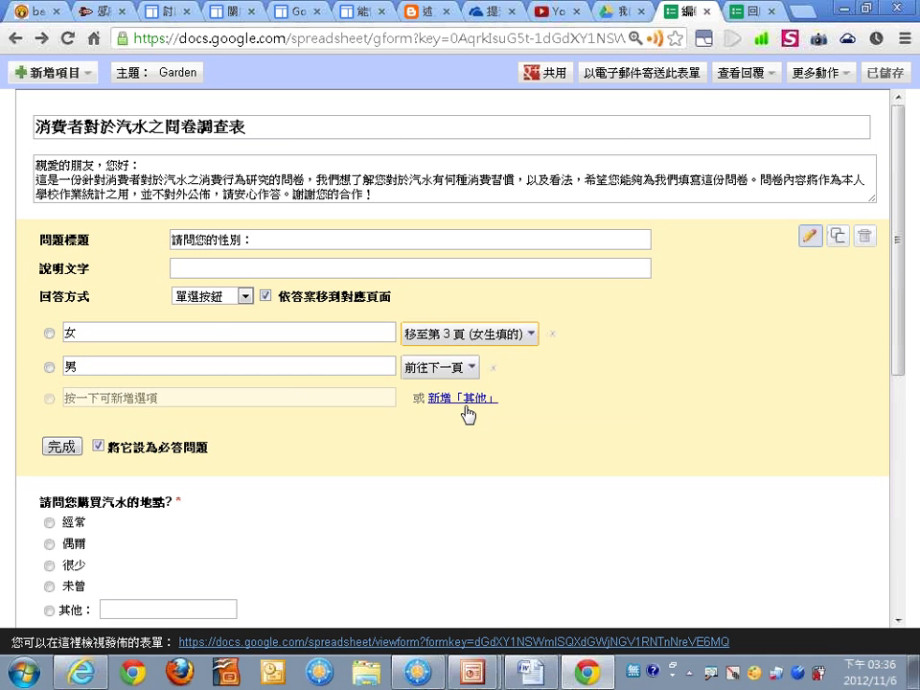
click(437, 366)
click(469, 433)
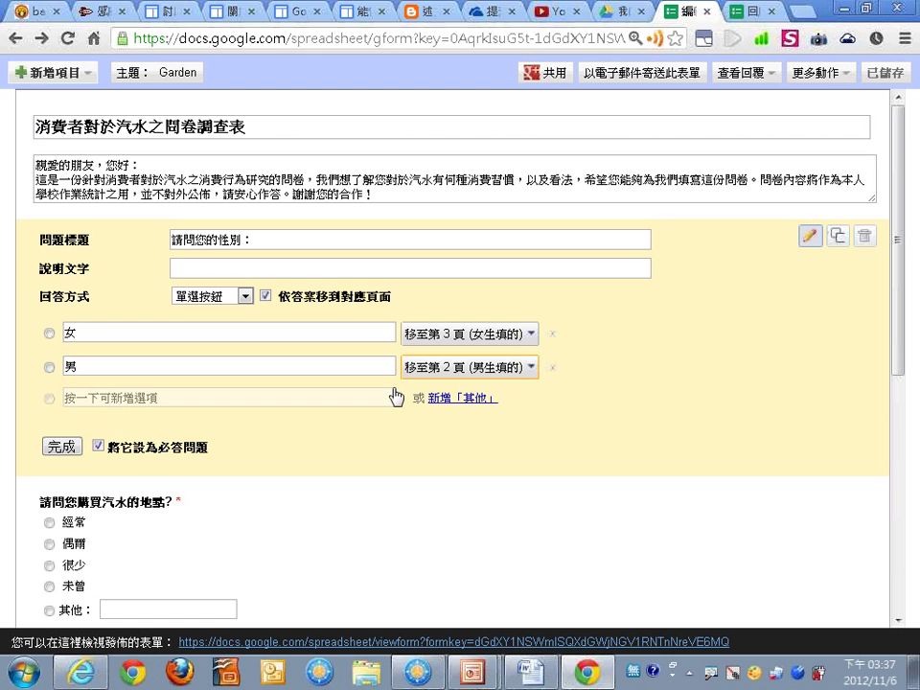
click(63, 449)
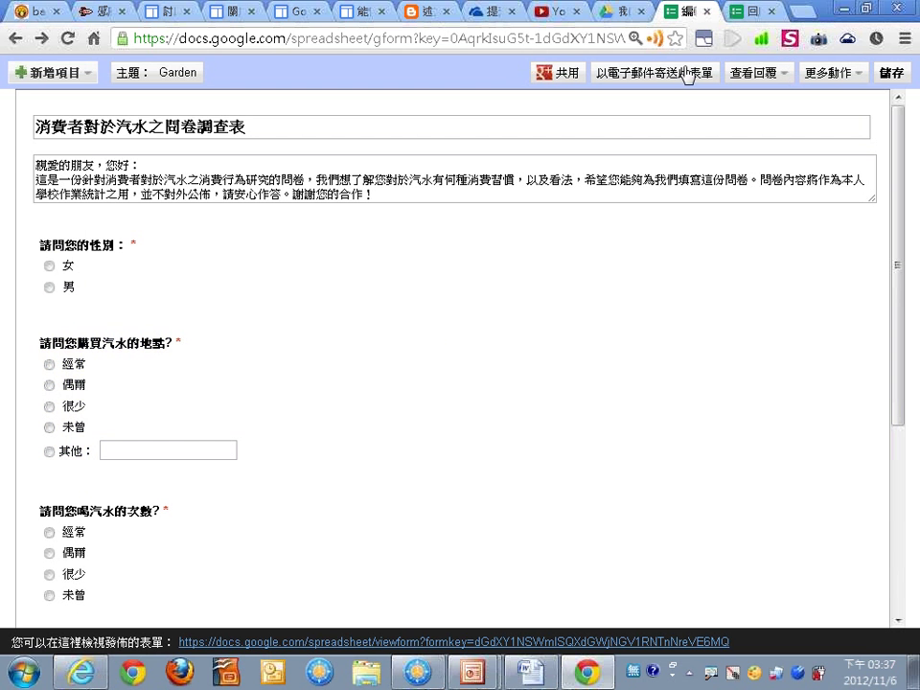
Go back from the response summary to the published questionnaire and reload it with the new page settings
click(738, 11)
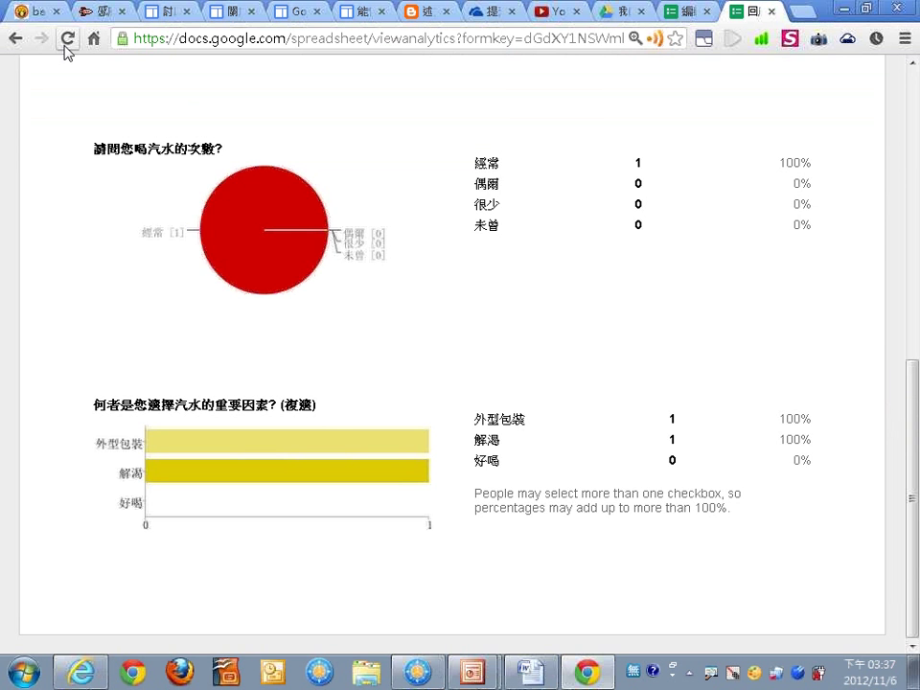
click(15, 38)
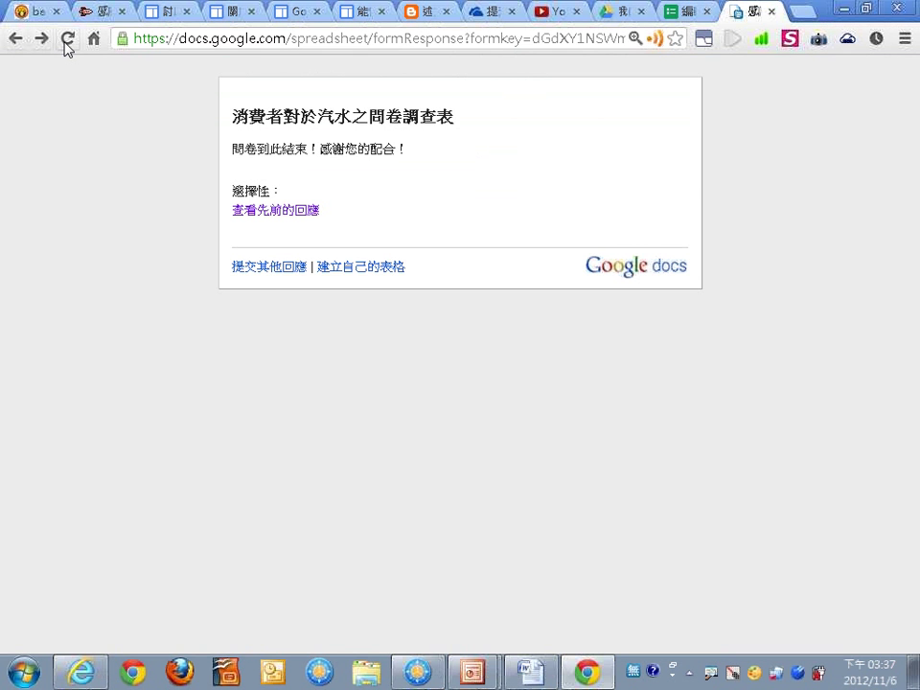
click(15, 39)
click(68, 40)
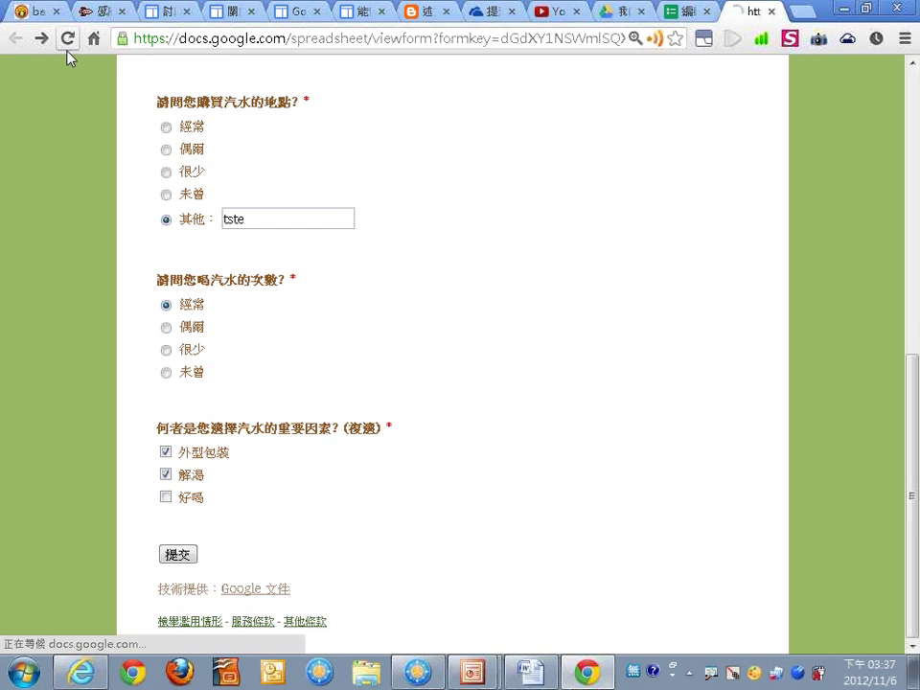
scroll(125, 345, up, 4)
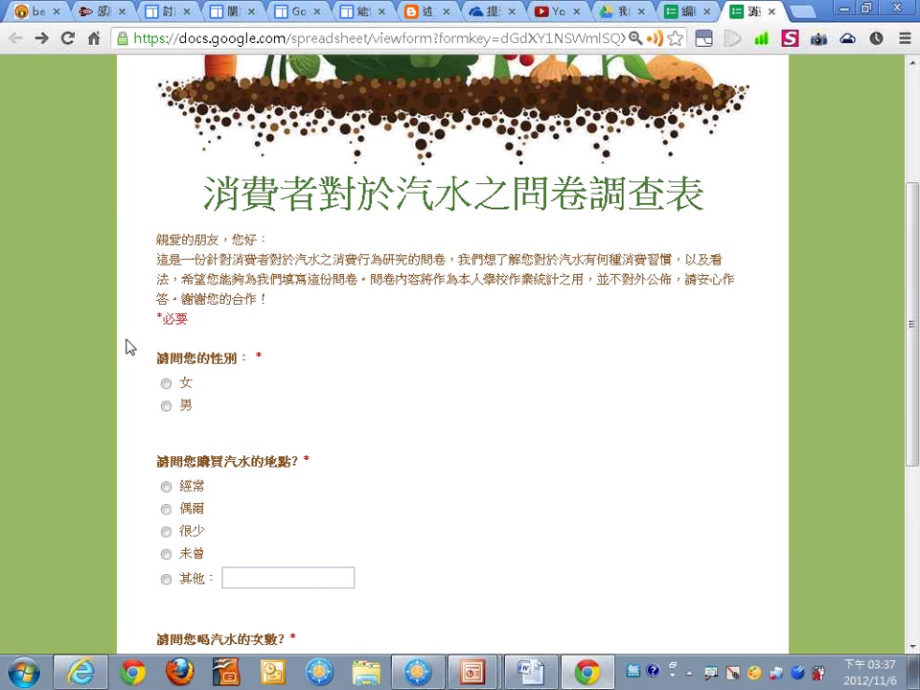
Answer the gender question with 女 and the drinking frequency with 經常, and try to continue to the next page
click(166, 383)
scroll(216, 402, down, 4)
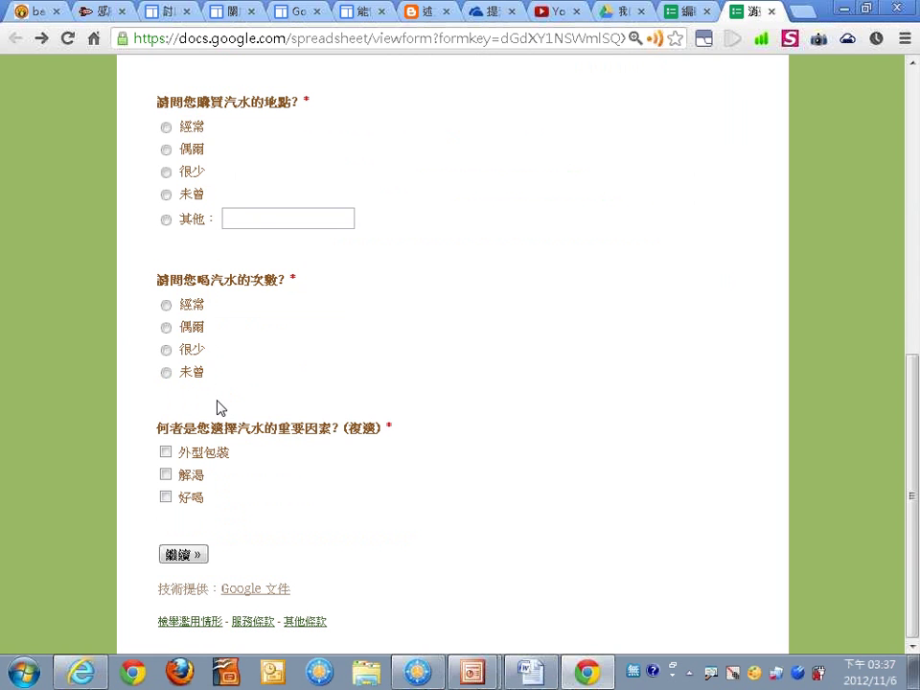
click(166, 305)
click(183, 556)
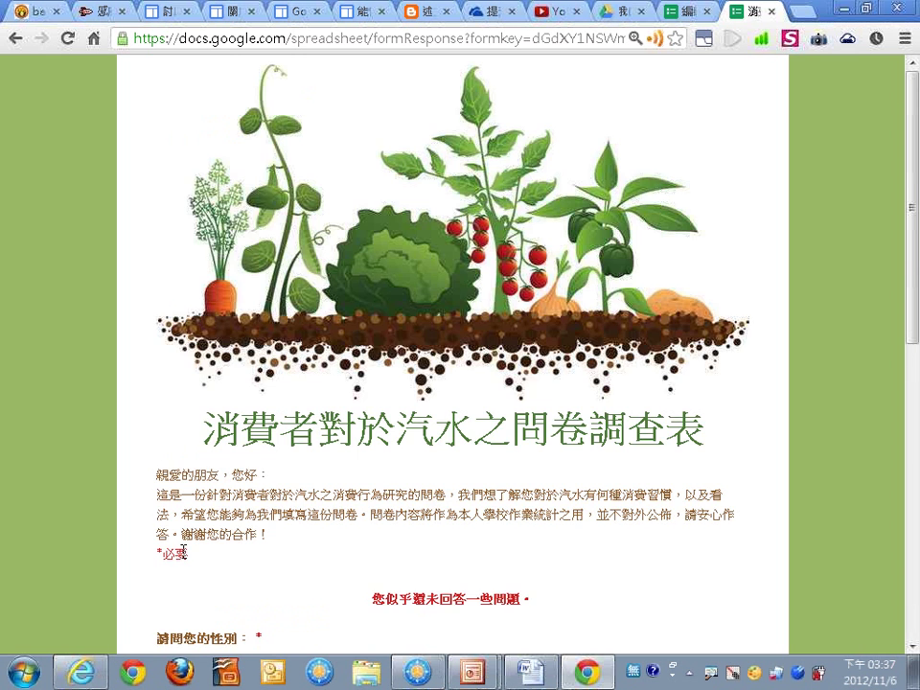
scroll(187, 551, down, 3)
scroll(221, 422, down, 2)
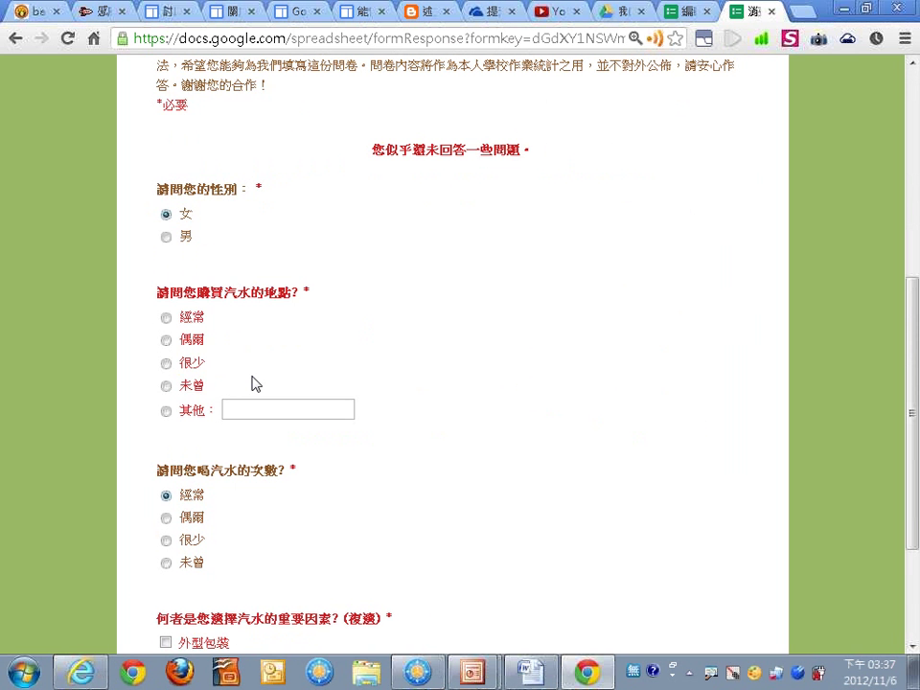